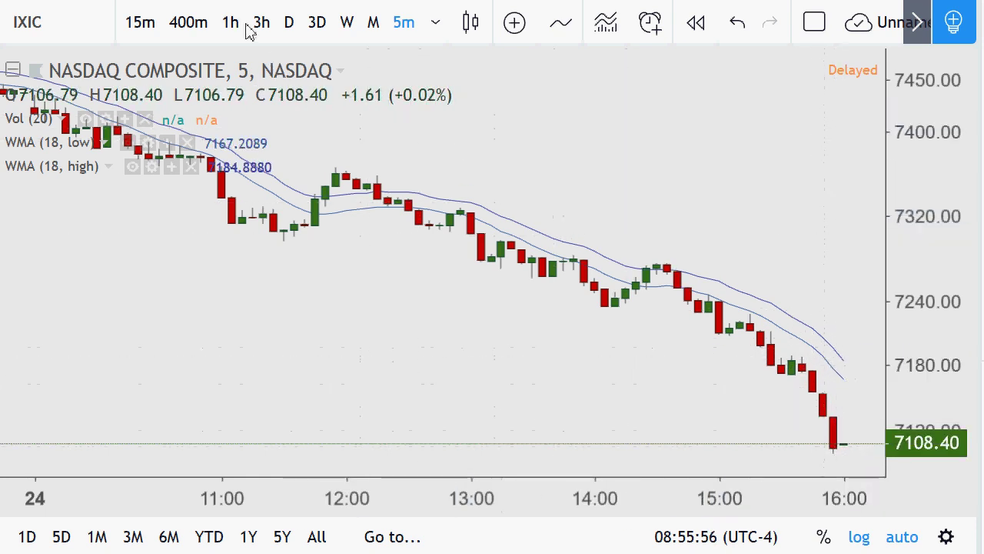
# - Switch the chart to the 15-minute interval and draw freehand lines across the price levels of the 23 and 24 October swings
pyautogui.click(151, 36)
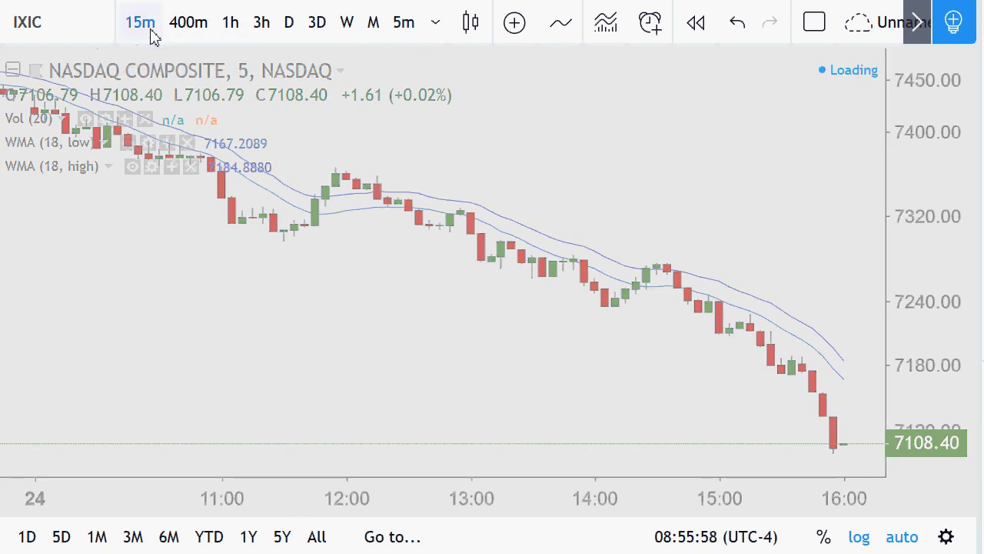
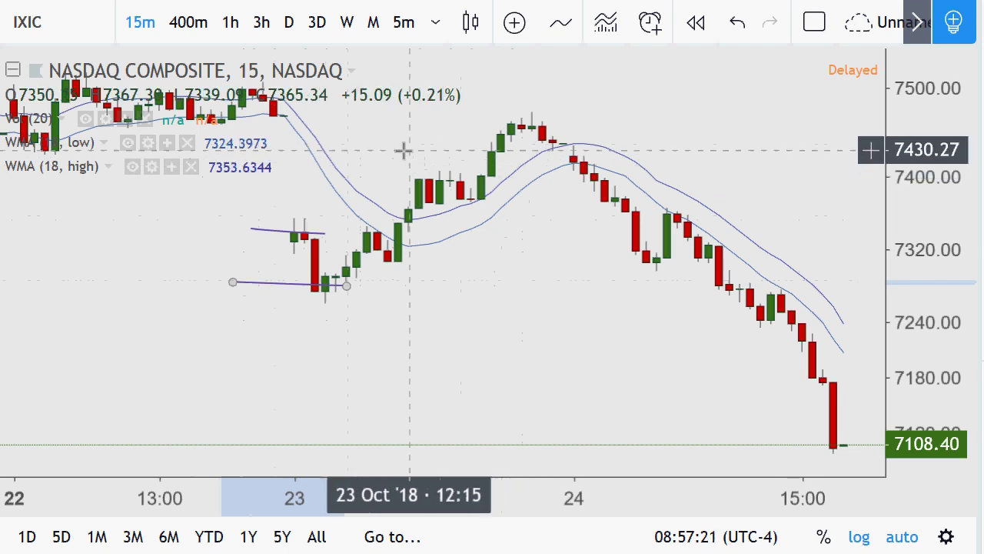
pyautogui.click(418, 144)
pyautogui.click(584, 138)
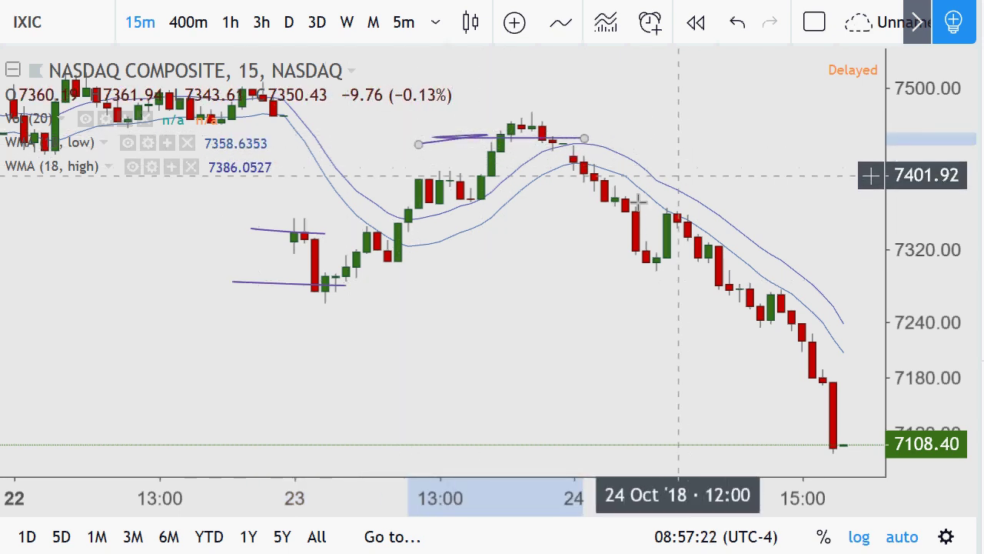
pyautogui.click(543, 243)
pyautogui.click(667, 246)
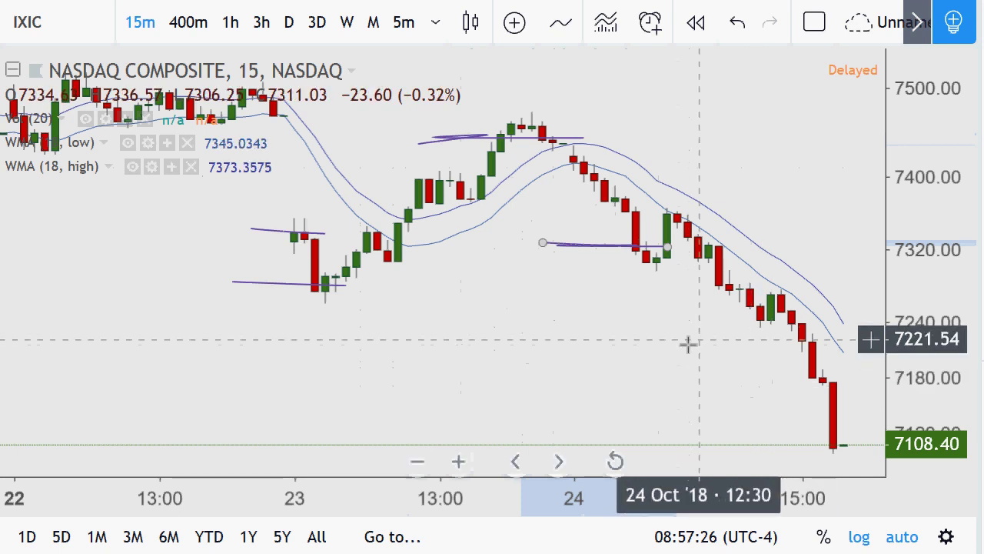
pyautogui.moveTo(680, 341); pyautogui.dragTo(834, 333)
pyautogui.click(723, 438)
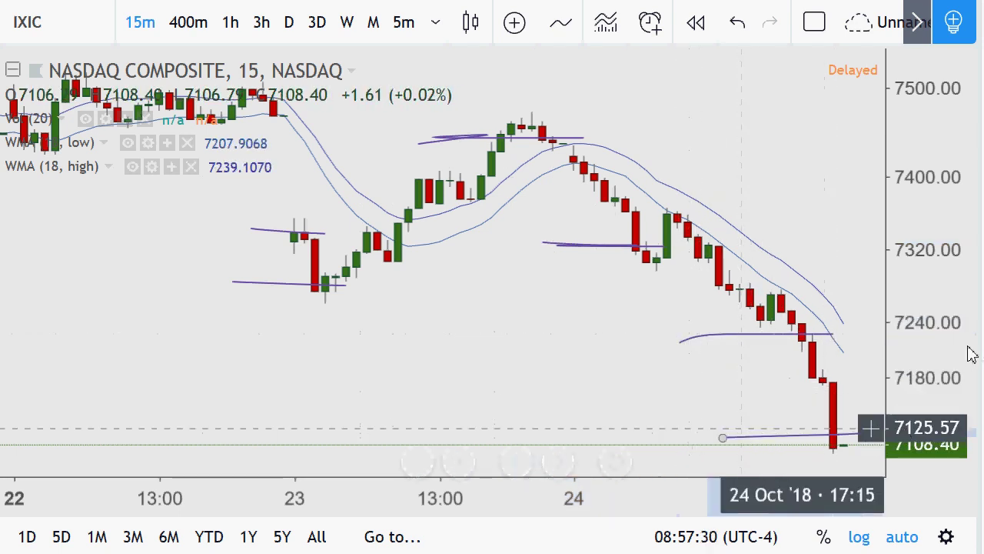
pyautogui.click(871, 429)
pyautogui.moveTo(774, 297)
pyautogui.mouseDown()
pyautogui.moveTo(874, 308)
pyautogui.moveTo(787, 316)
pyautogui.mouseUp()
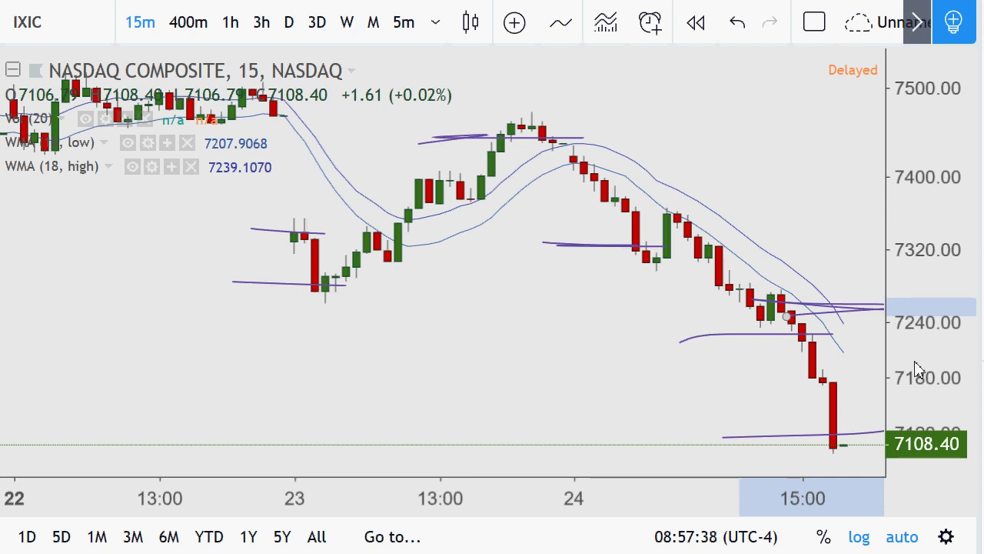
# - Remove all drawings and mark the 24 October pullbacks and the lows beneath them with new freehand circles and lines
pyautogui.rightClick(464, 314)
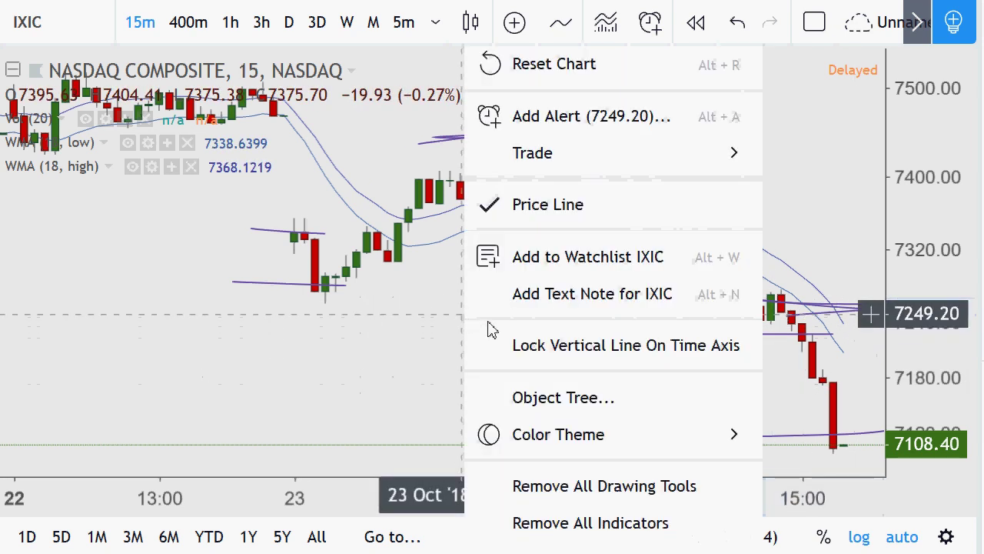
pyautogui.click(541, 492)
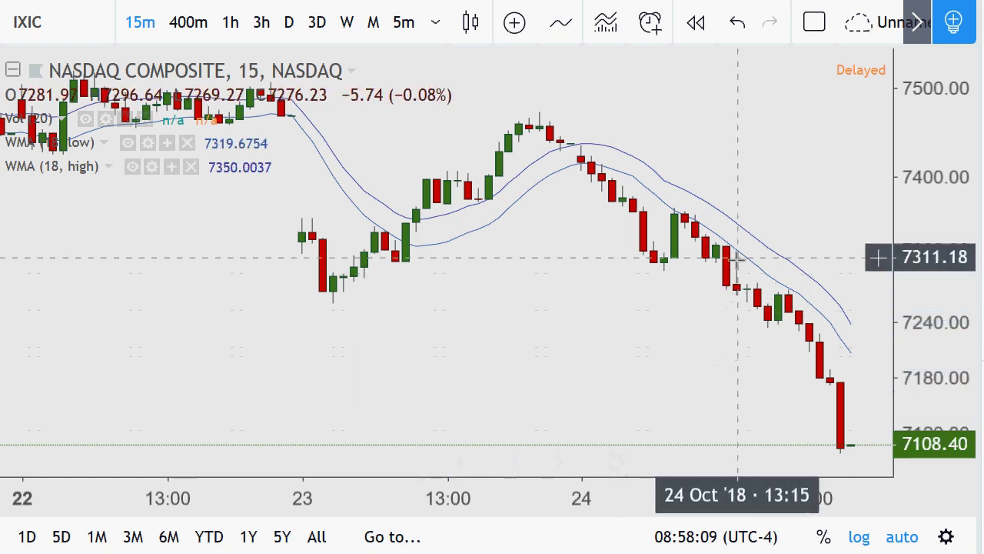
pyautogui.moveTo(696, 204)
pyautogui.mouseDown()
pyautogui.moveTo(681, 203)
pyautogui.moveTo(681, 239)
pyautogui.moveTo(718, 255)
pyautogui.moveTo(734, 227)
pyautogui.moveTo(676, 193)
pyautogui.mouseUp()
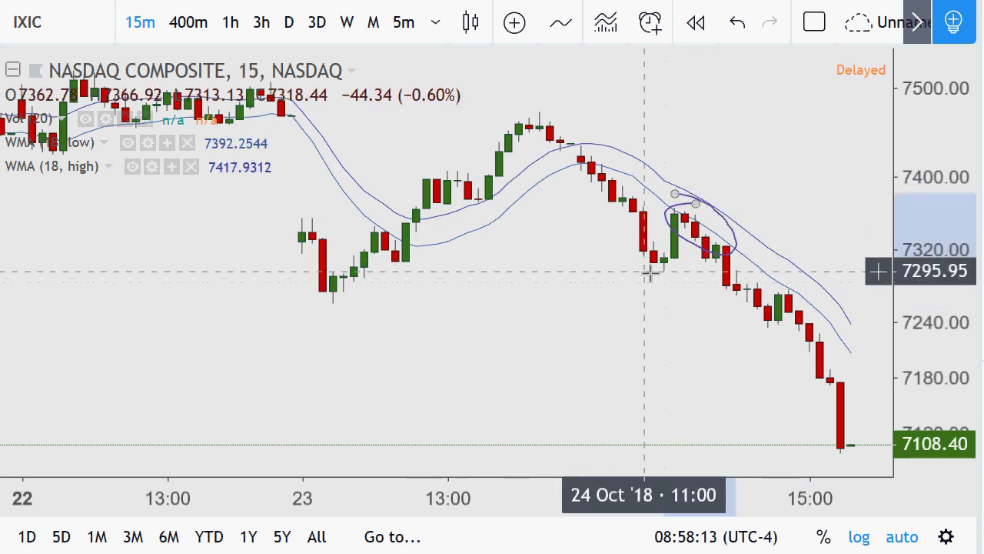
pyautogui.moveTo(651, 271); pyautogui.dragTo(762, 265)
pyautogui.moveTo(708, 292); pyautogui.dragTo(759, 291)
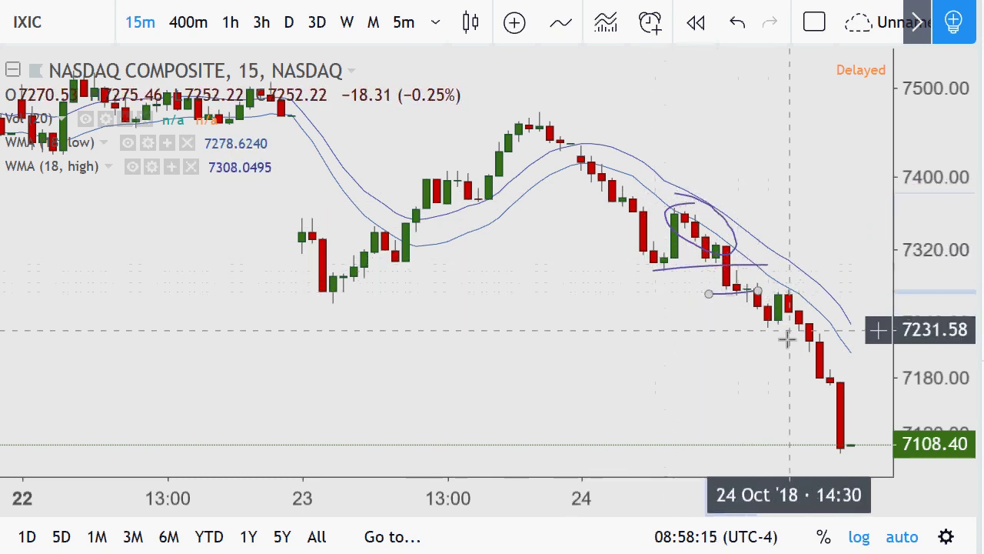
pyautogui.moveTo(811, 317)
pyautogui.mouseDown()
pyautogui.moveTo(790, 331)
pyautogui.moveTo(831, 341)
pyautogui.moveTo(800, 320)
pyautogui.mouseUp()
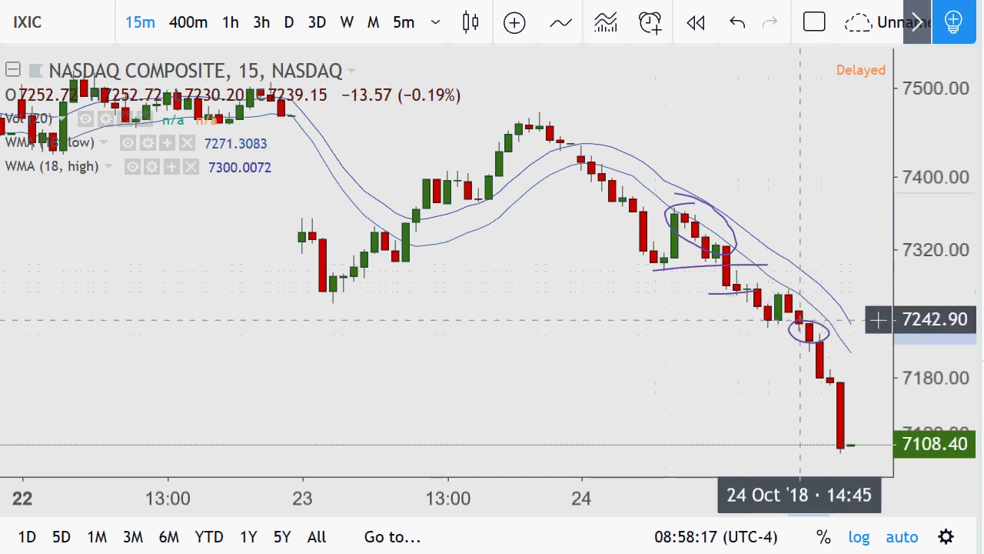
pyautogui.moveTo(722, 354)
pyautogui.mouseDown()
pyautogui.moveTo(809, 341)
pyautogui.moveTo(768, 407)
pyautogui.mouseUp()
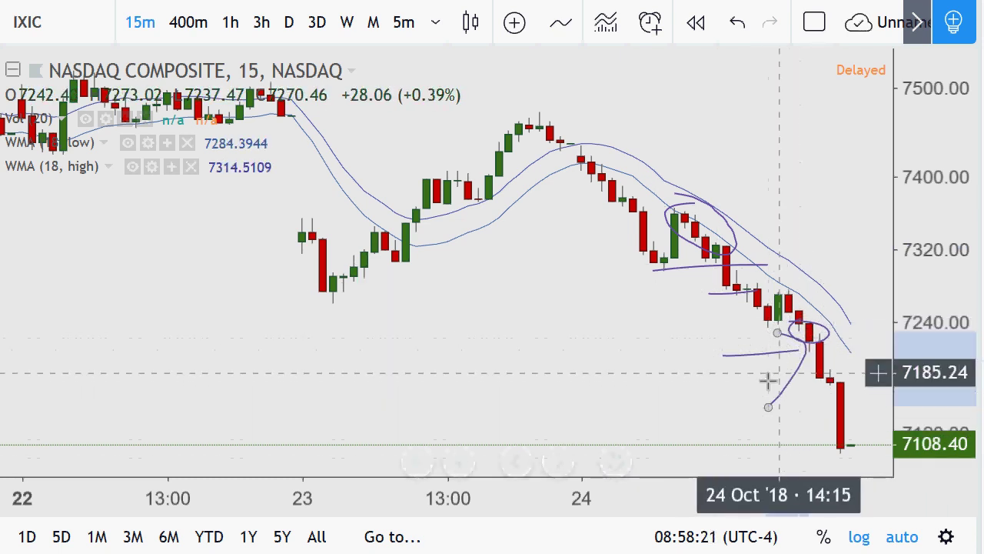
pyautogui.moveTo(699, 381)
pyautogui.mouseDown()
pyautogui.moveTo(758, 354)
pyautogui.moveTo(891, 337)
pyautogui.mouseUp()
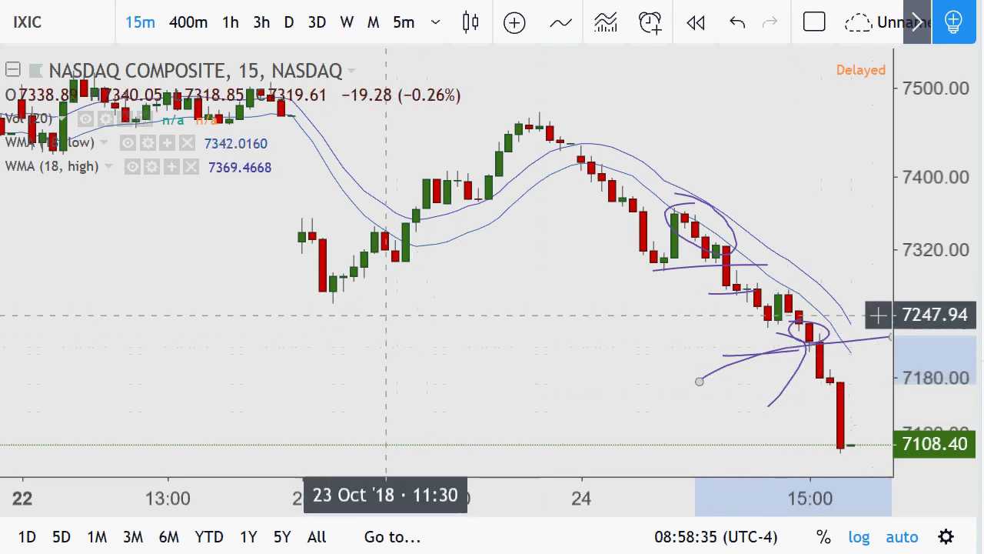
# - Remove all drawings and switch the chart to the 1-hour interval, showing price history back to about 8 October
pyautogui.rightClick(449, 330)
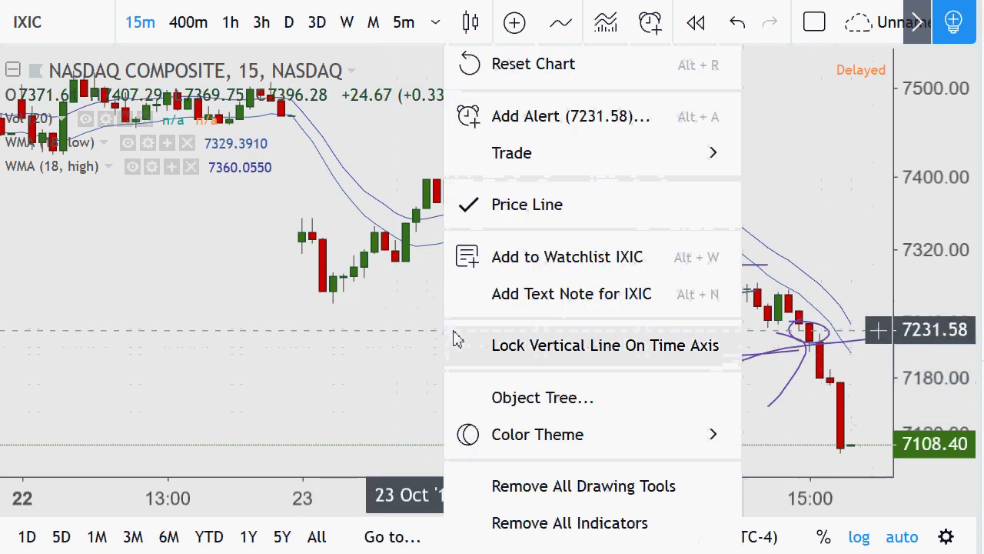
pyautogui.click(600, 493)
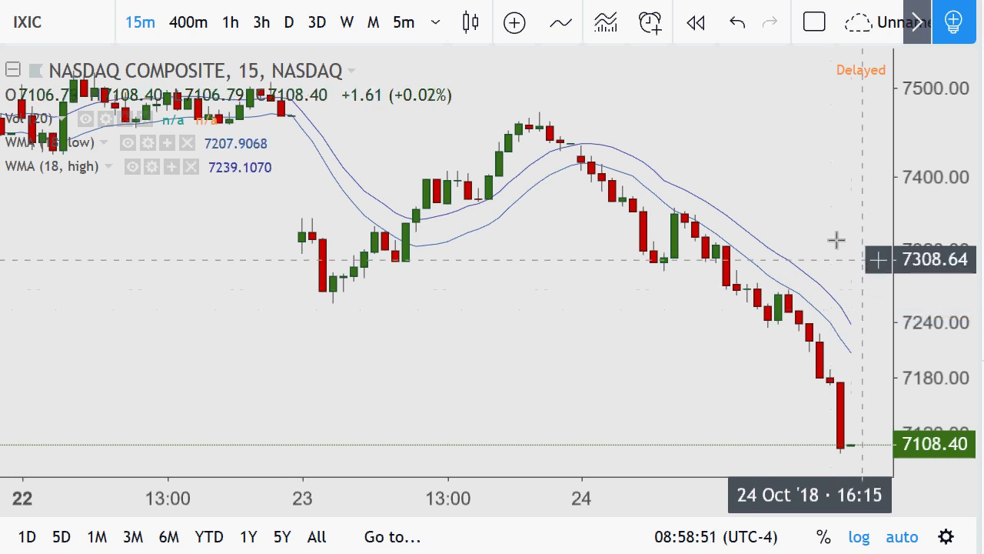
pyautogui.click(242, 35)
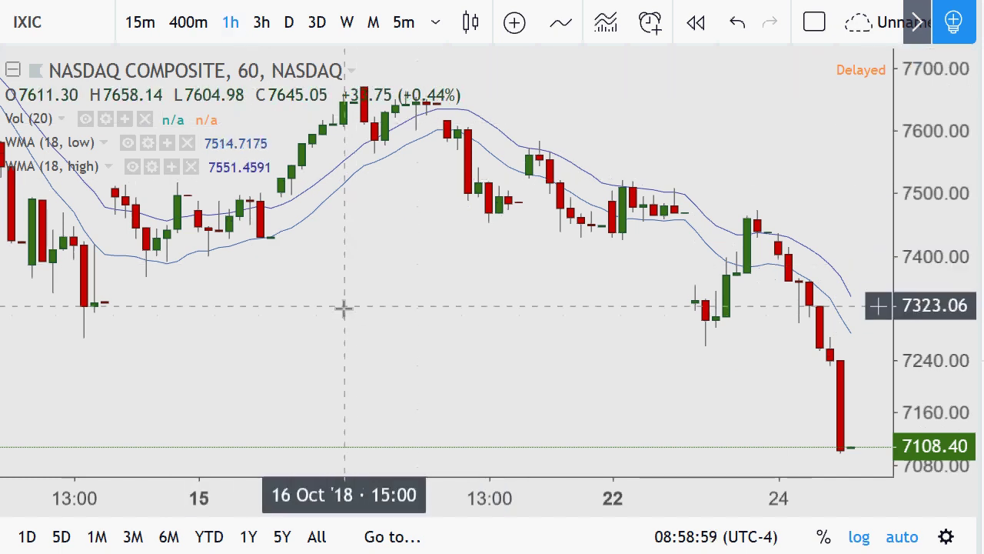
pyautogui.scroll(-2, 343, 301)
pyautogui.scroll(-3, 344, 295)
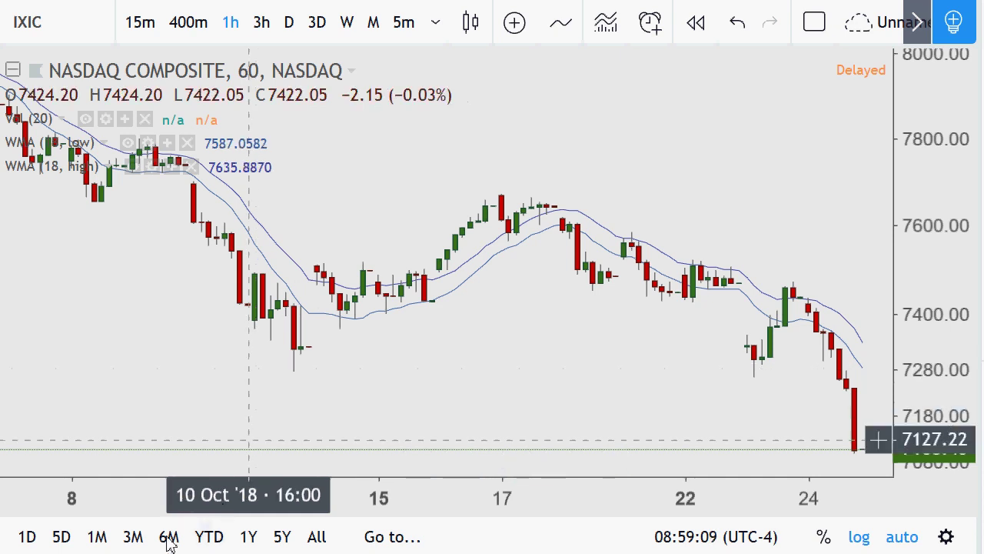
# - Add a horizontal ray, try it at about 7433, and position it along the 11 October low at 7278.99
pyautogui.hotkey('alt', 'h')
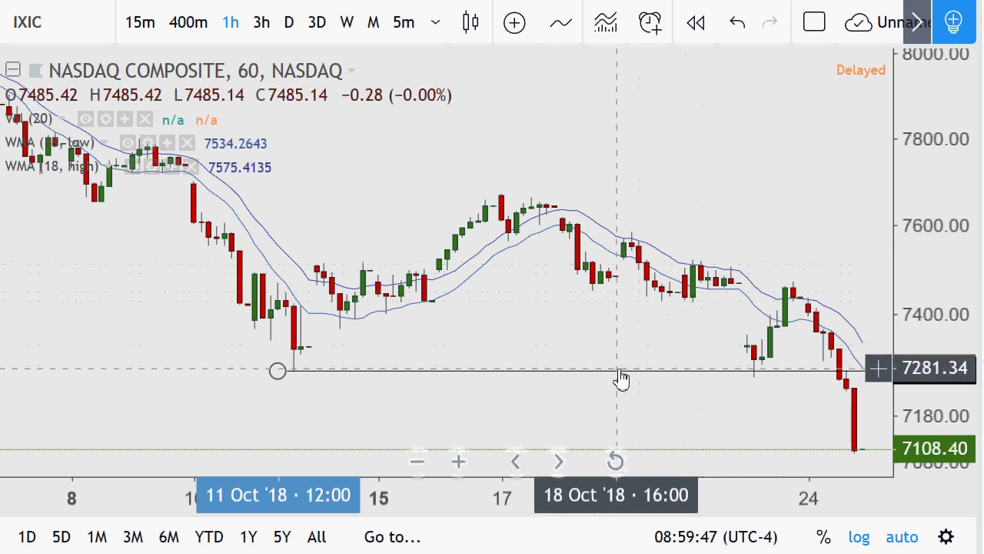
pyautogui.moveTo(621, 378); pyautogui.dragTo(636, 304)
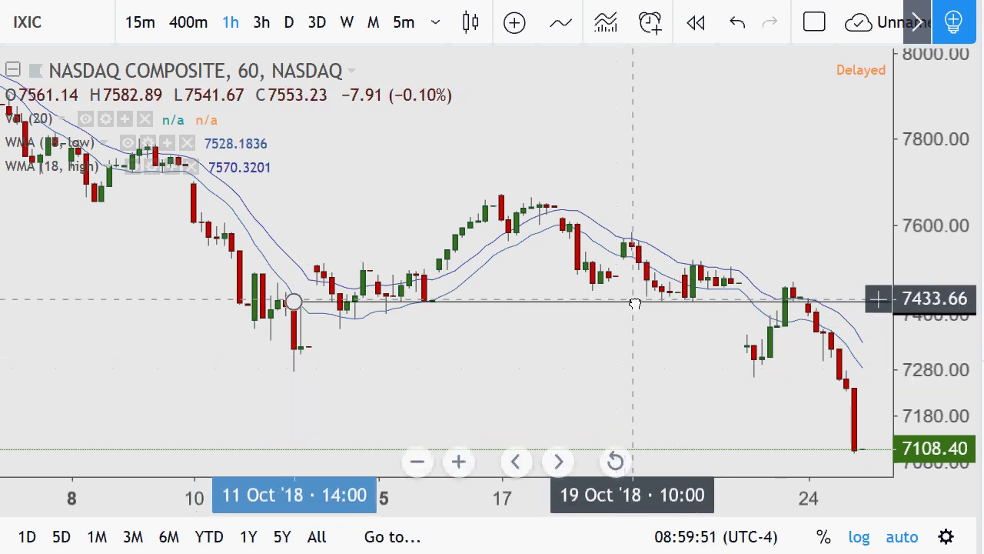
pyautogui.moveTo(635, 304); pyautogui.dragTo(636, 306)
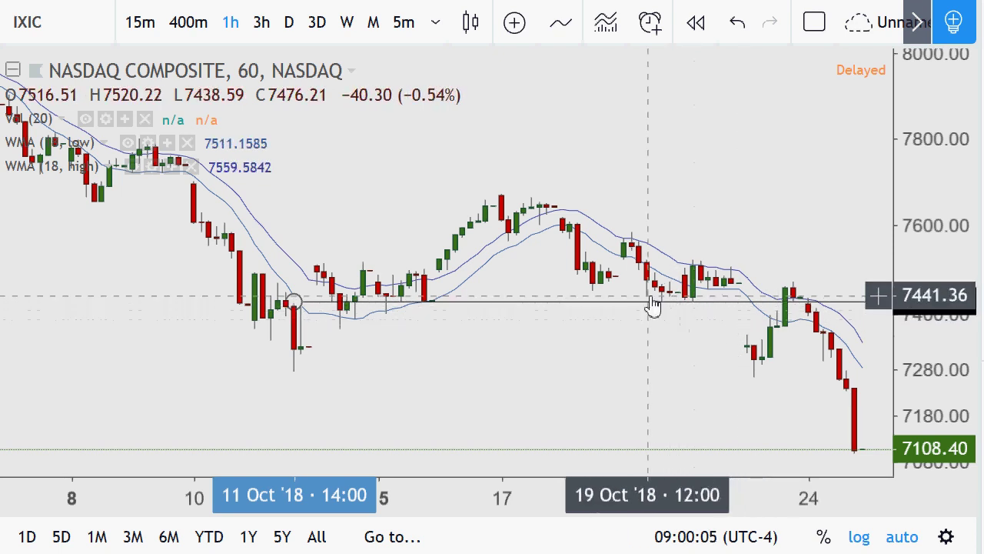
pyautogui.moveTo(646, 311); pyautogui.dragTo(442, 374)
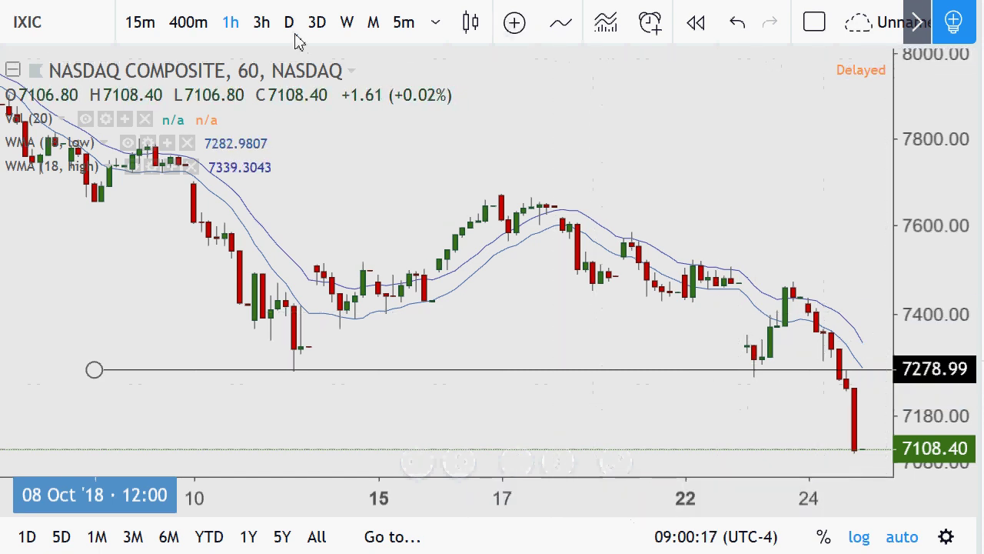
# - Examine price against the horizontal ray on the 3-hour interval and on the daily interval
pyautogui.click(262, 22)
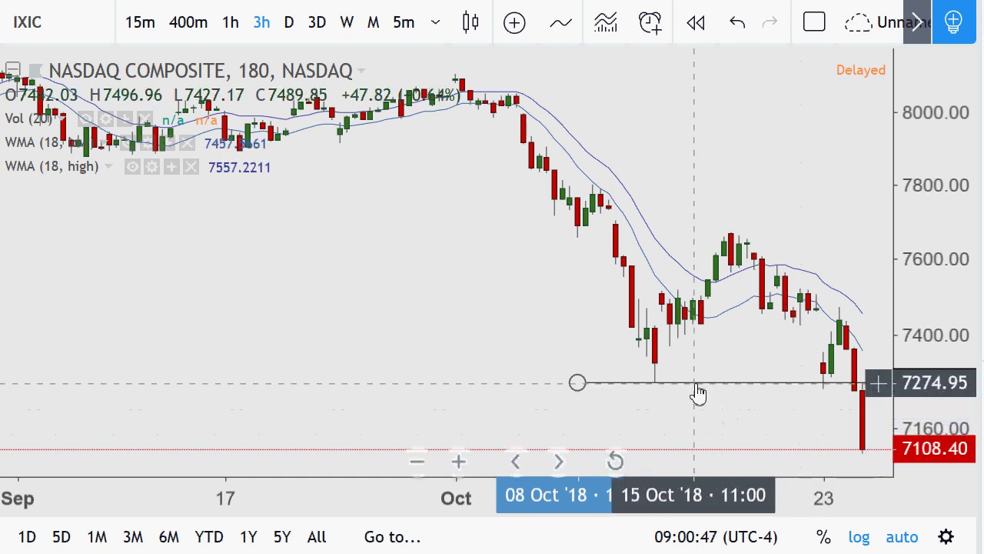
pyautogui.click(691, 413)
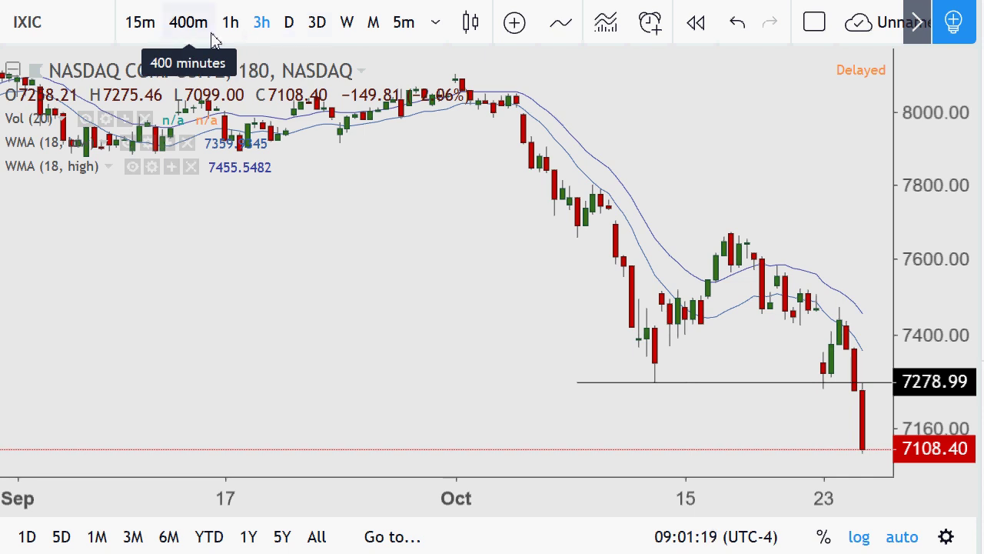
pyautogui.click(293, 28)
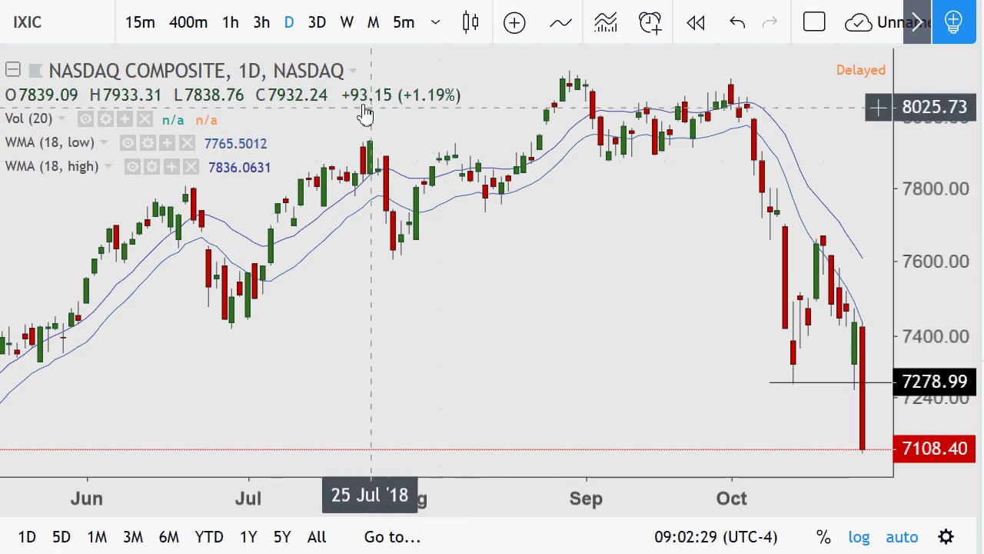
# - View the index on the 3-day and weekly intervals, and delete the horizontal ray from the weekly chart
pyautogui.click(325, 24)
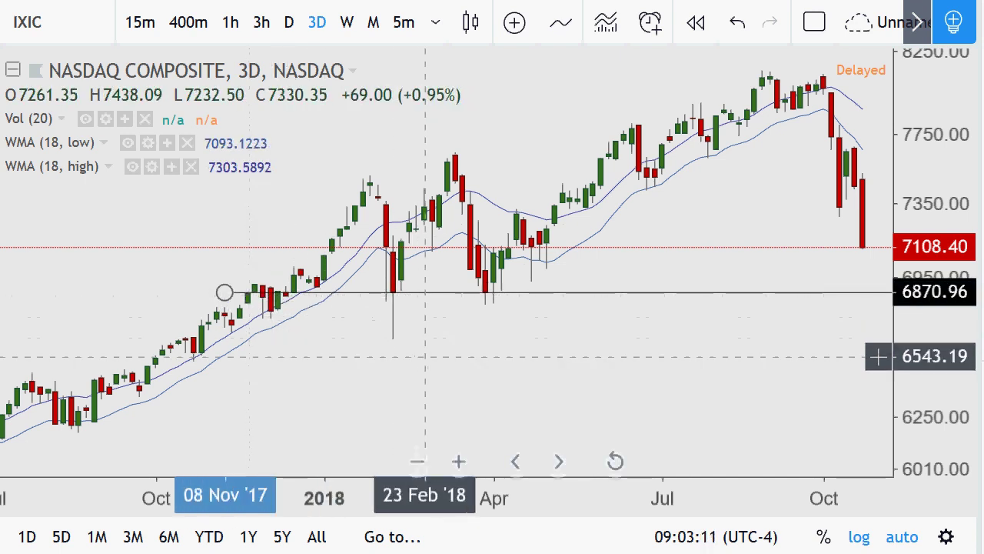
pyautogui.click(350, 29)
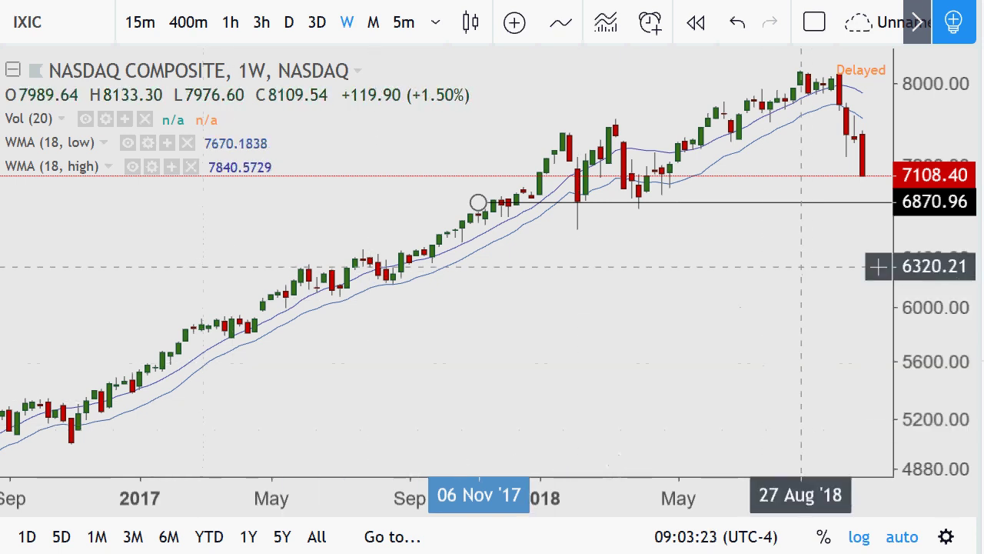
pyautogui.moveTo(800, 202); pyautogui.dragTo(256, 458)
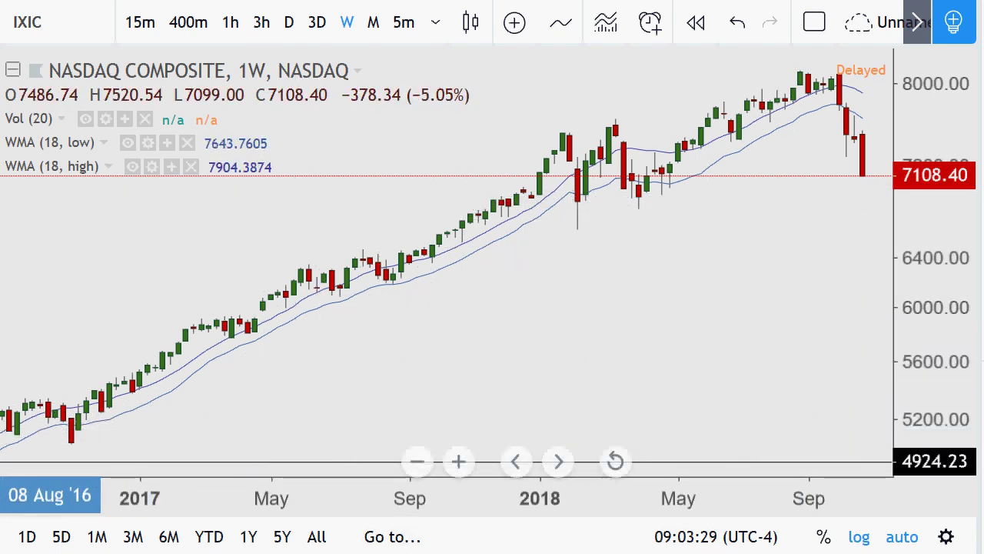
pyautogui.press('Delete')
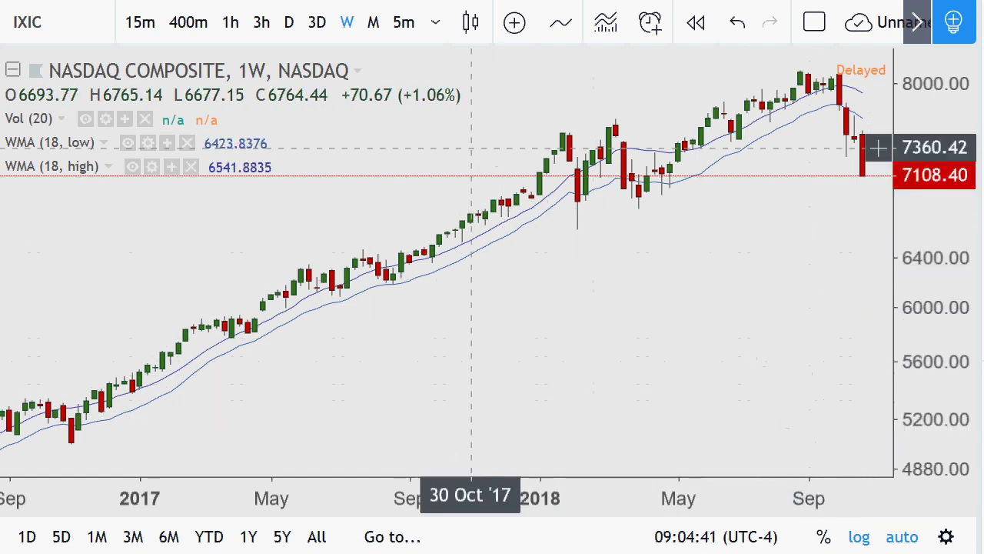
# - Switch to the monthly interval and circle the pullbacks of 2010, 2011, 2012, 2015–2016 and early 2018 freehand
pyautogui.click(372, 24)
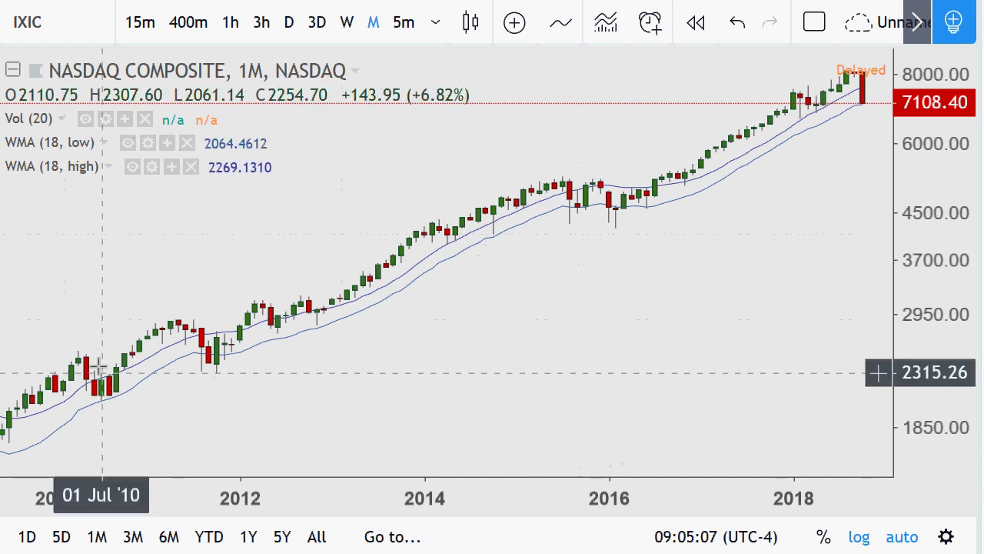
pyautogui.moveTo(94, 352)
pyautogui.mouseDown()
pyautogui.moveTo(97, 410)
pyautogui.moveTo(50, 352)
pyautogui.mouseUp()
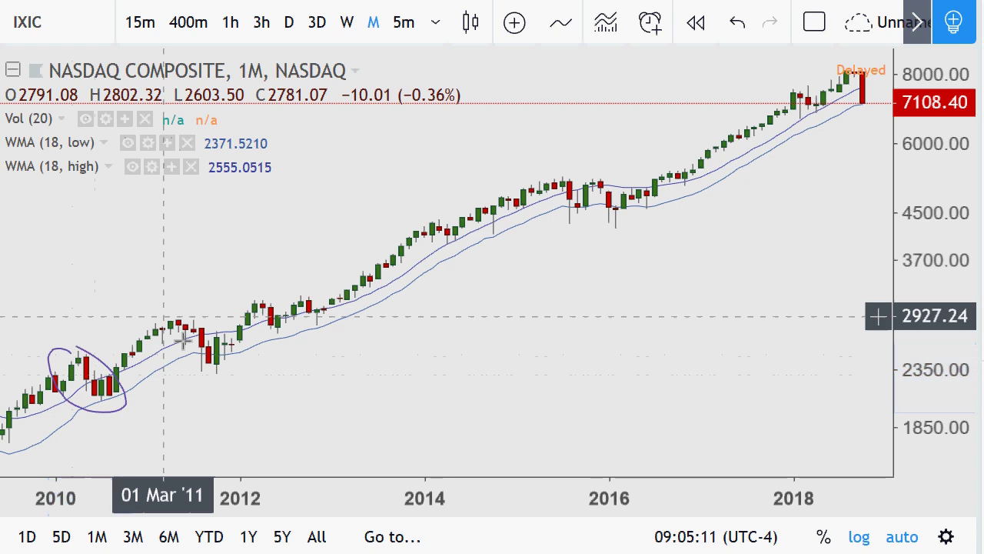
pyautogui.moveTo(171, 316)
pyautogui.mouseDown()
pyautogui.moveTo(209, 380)
pyautogui.moveTo(217, 356)
pyautogui.moveTo(194, 310)
pyautogui.moveTo(165, 317)
pyautogui.mouseUp()
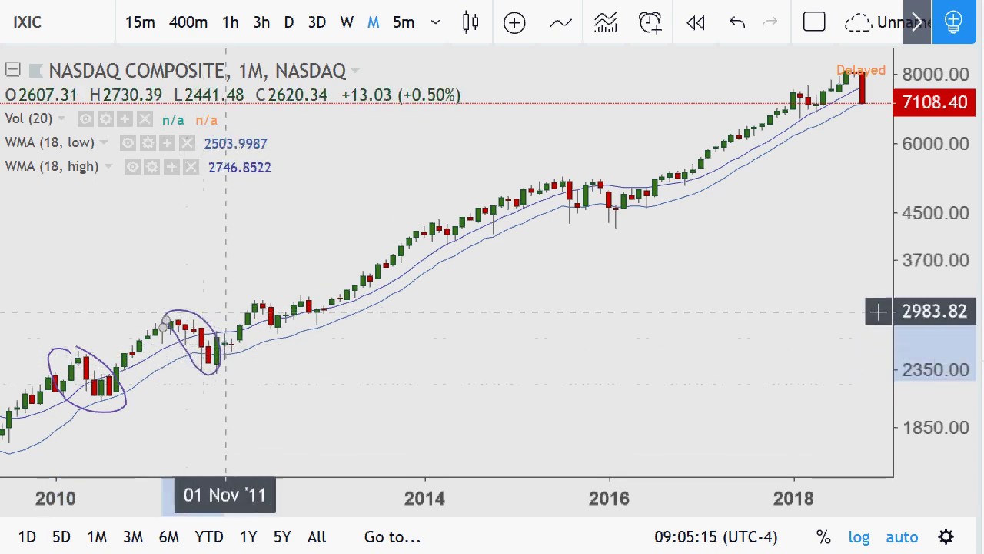
pyautogui.moveTo(254, 299)
pyautogui.mouseDown()
pyautogui.moveTo(317, 299)
pyautogui.moveTo(317, 323)
pyautogui.moveTo(253, 329)
pyautogui.moveTo(240, 302)
pyautogui.moveTo(254, 298)
pyautogui.mouseUp()
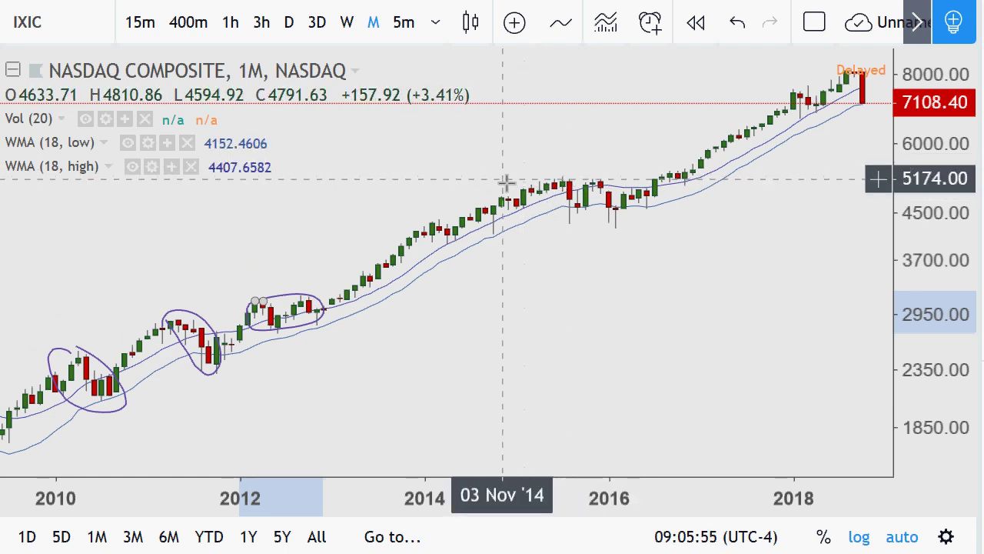
pyautogui.moveTo(506, 182)
pyautogui.mouseDown()
pyautogui.moveTo(626, 168)
pyautogui.moveTo(672, 175)
pyautogui.moveTo(655, 215)
pyautogui.moveTo(518, 209)
pyautogui.moveTo(510, 173)
pyautogui.moveTo(546, 179)
pyautogui.mouseUp()
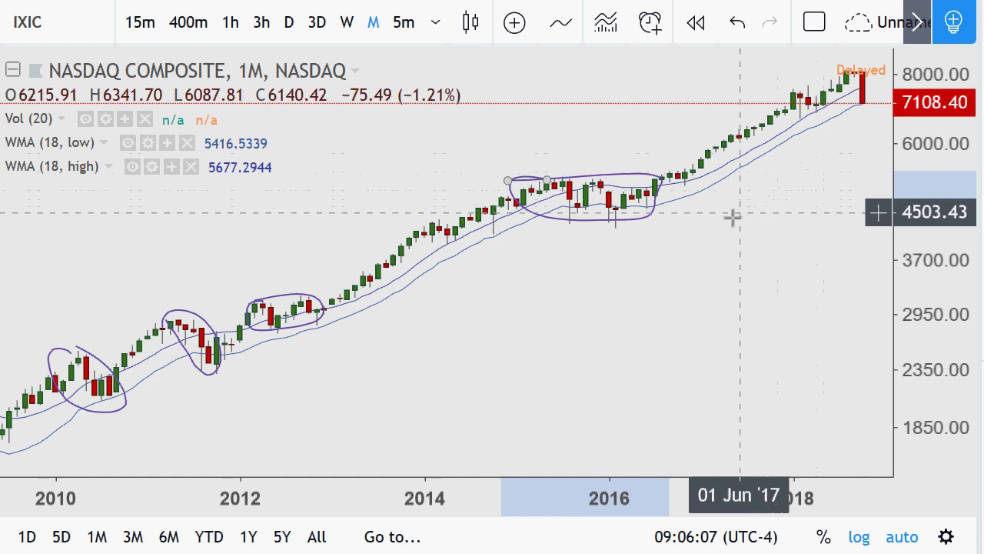
pyautogui.scroll(5, 701, 223)
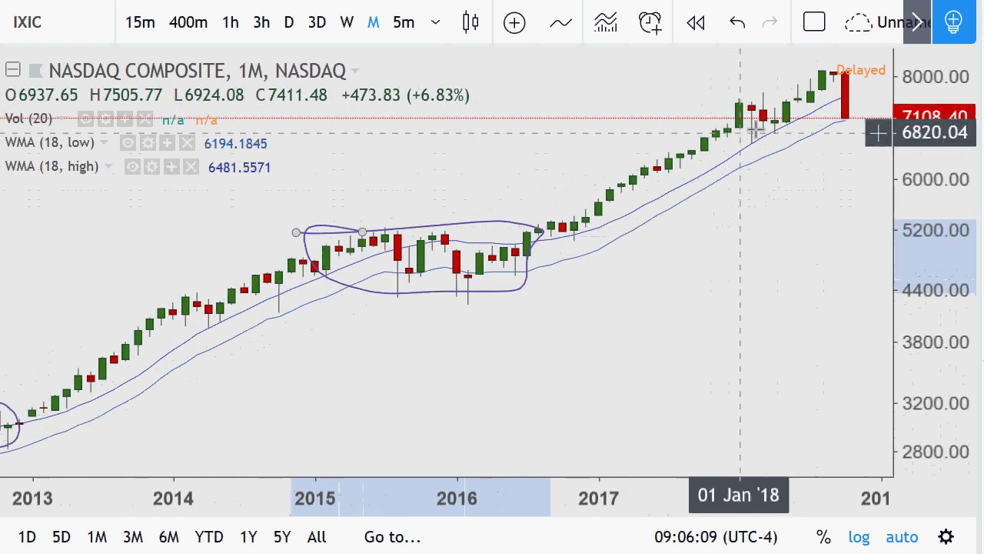
pyautogui.moveTo(754, 133)
pyautogui.mouseDown()
pyautogui.moveTo(765, 113)
pyautogui.moveTo(743, 143)
pyautogui.moveTo(800, 117)
pyautogui.moveTo(753, 116)
pyautogui.moveTo(739, 152)
pyautogui.mouseUp()
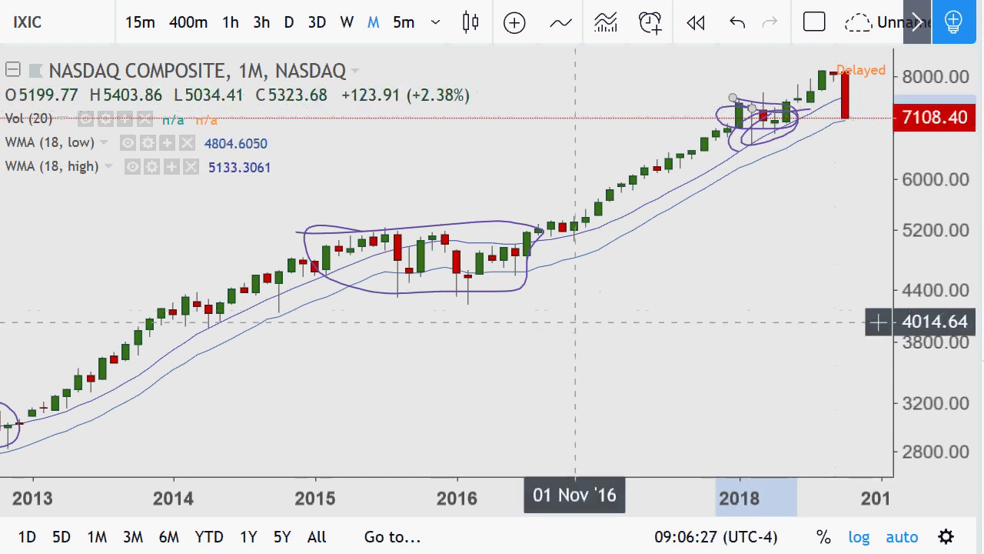
# - Remove all freehand circles from the monthly chart to clear it for the longer-term view
pyautogui.rightClick(571, 321)
pyautogui.click(689, 486)
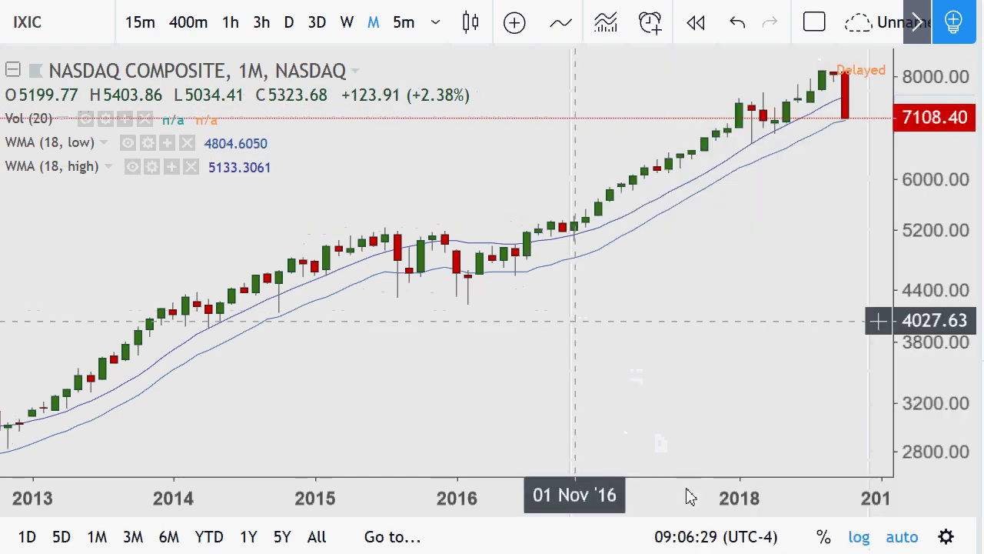
pyautogui.scroll(-2, 697, 294)
pyautogui.scroll(-2, 696, 294)
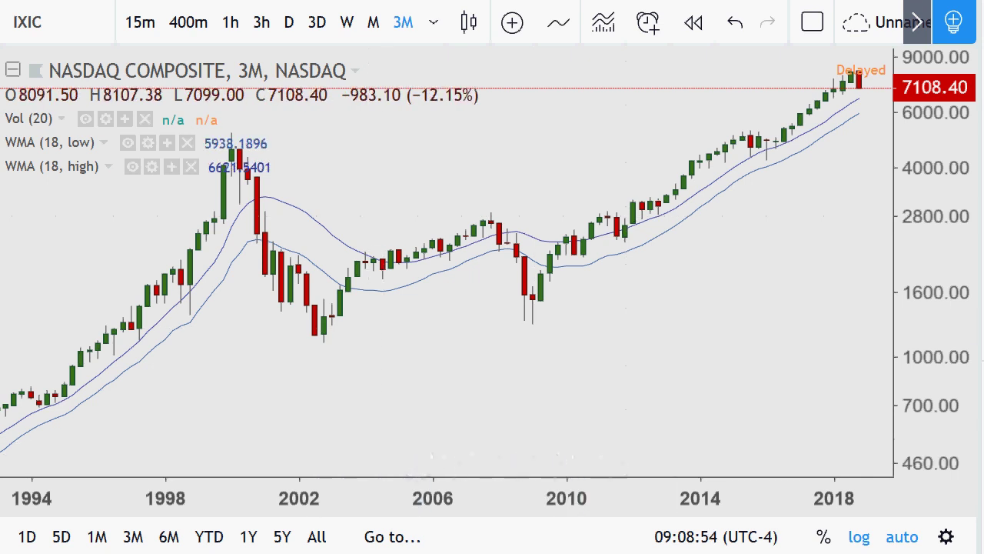
# - On the 3-month interval, place a horizontal ray along the 2007 high and adjust it to 2797.64, starting at April 2005
pyautogui.click(484, 215)
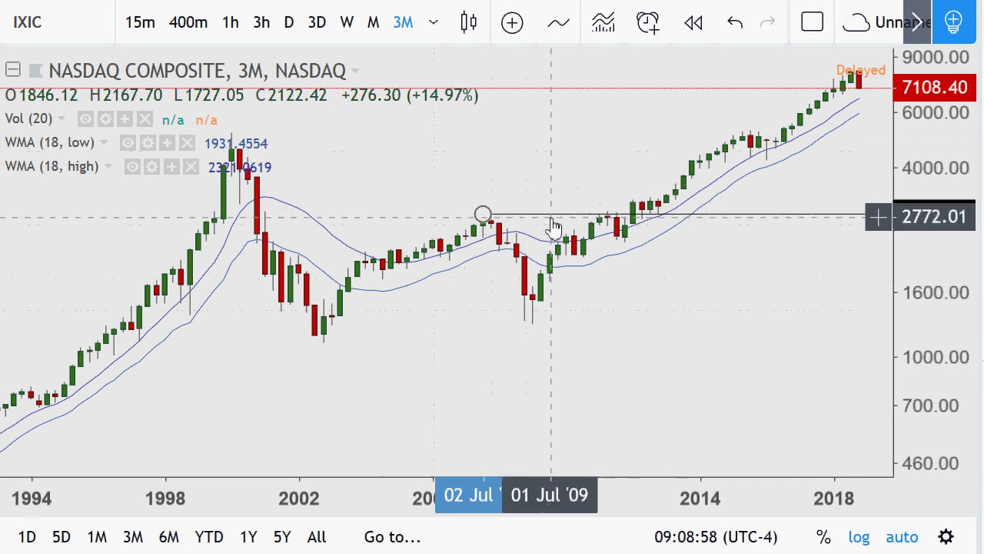
pyautogui.moveTo(548, 217); pyautogui.dragTo(422, 226)
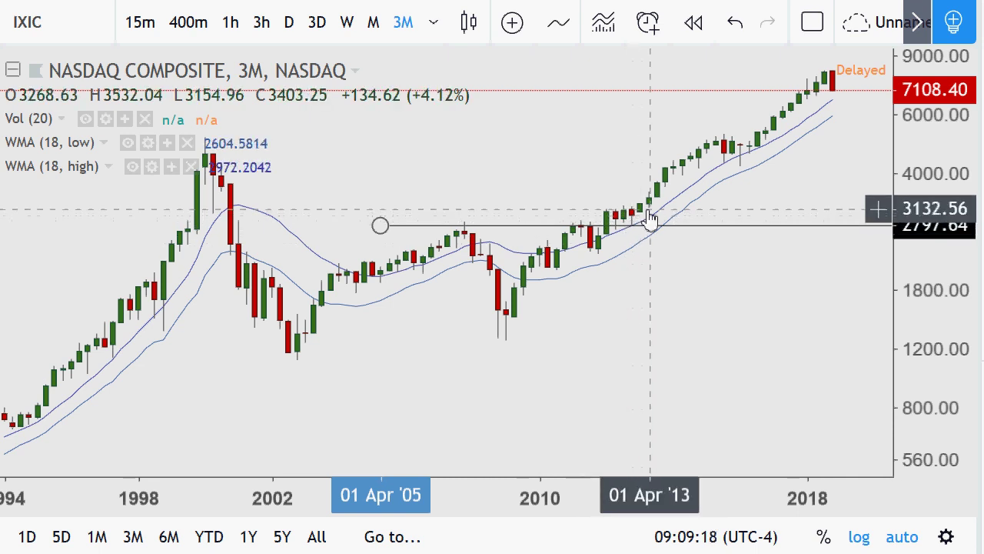
pyautogui.moveTo(650, 216); pyautogui.dragTo(896, 184)
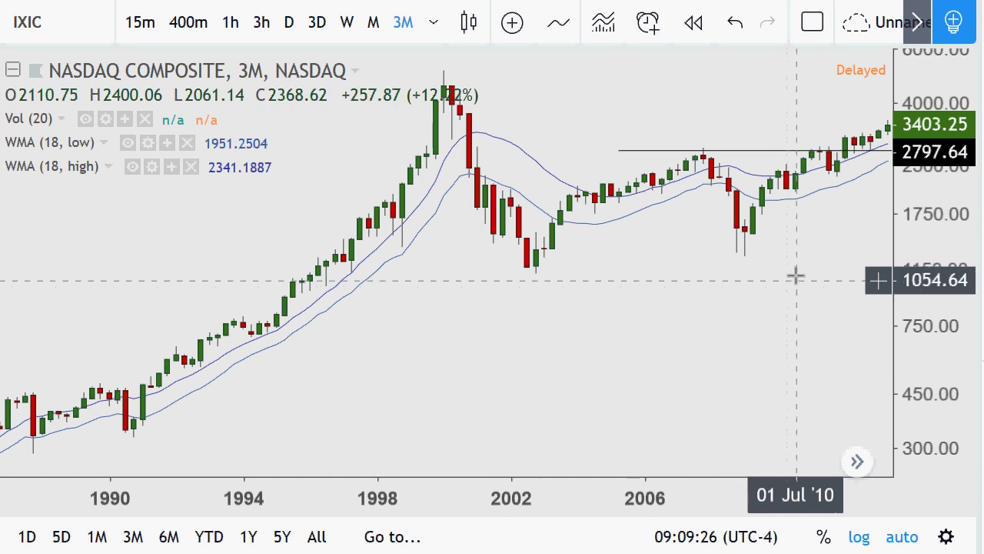
pyautogui.moveTo(796, 277); pyautogui.dragTo(712, 273)
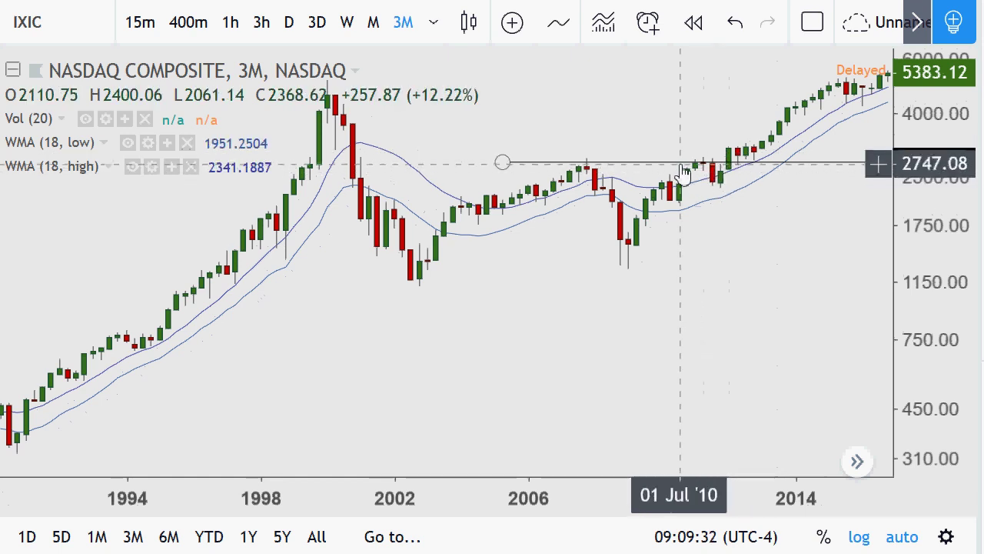
# - Move the horizontal ray up to the 2000 peak at 5129.37 and compare it with the 2015 highs
pyautogui.click(680, 163)
pyautogui.moveTo(680, 169); pyautogui.dragTo(457, 80)
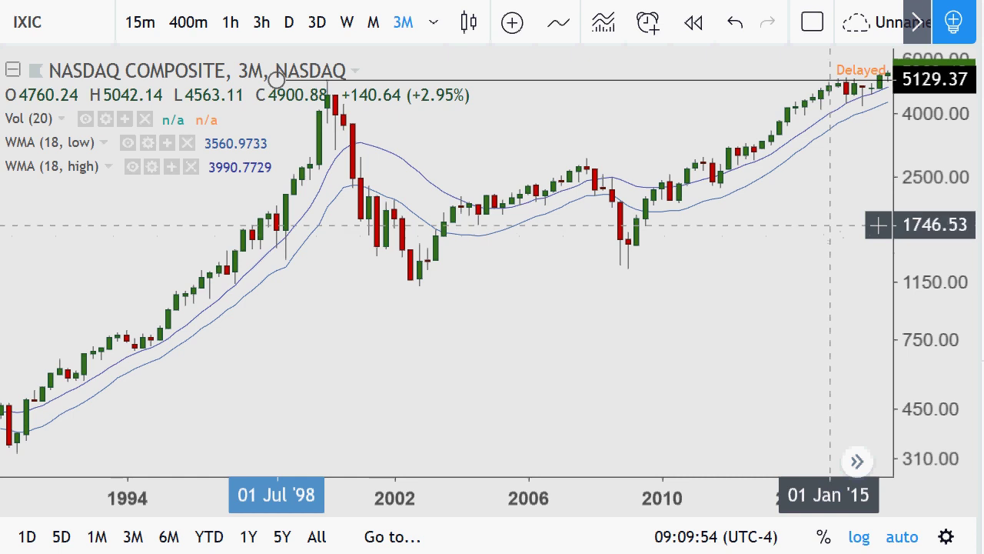
pyautogui.moveTo(826, 223); pyautogui.dragTo(780, 220)
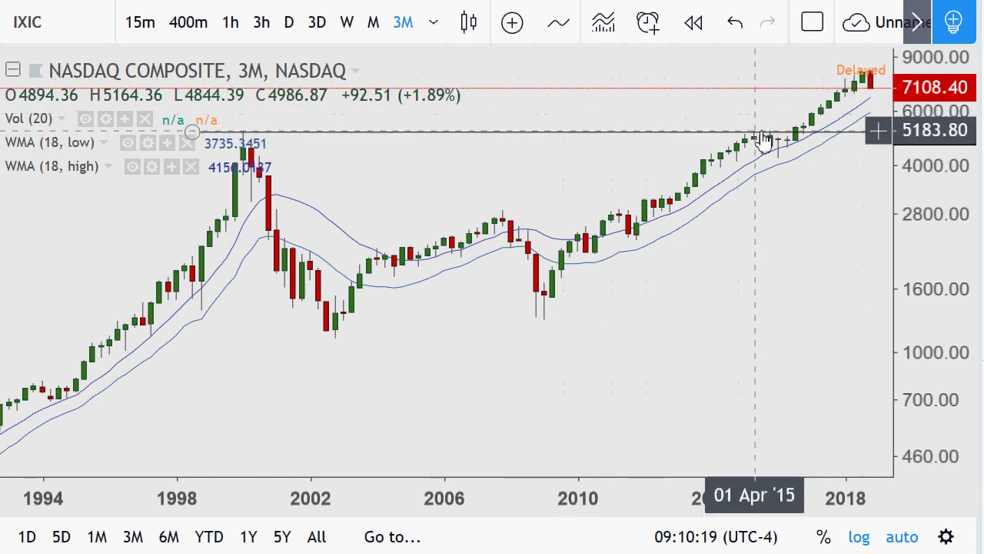
pyautogui.click(831, 133)
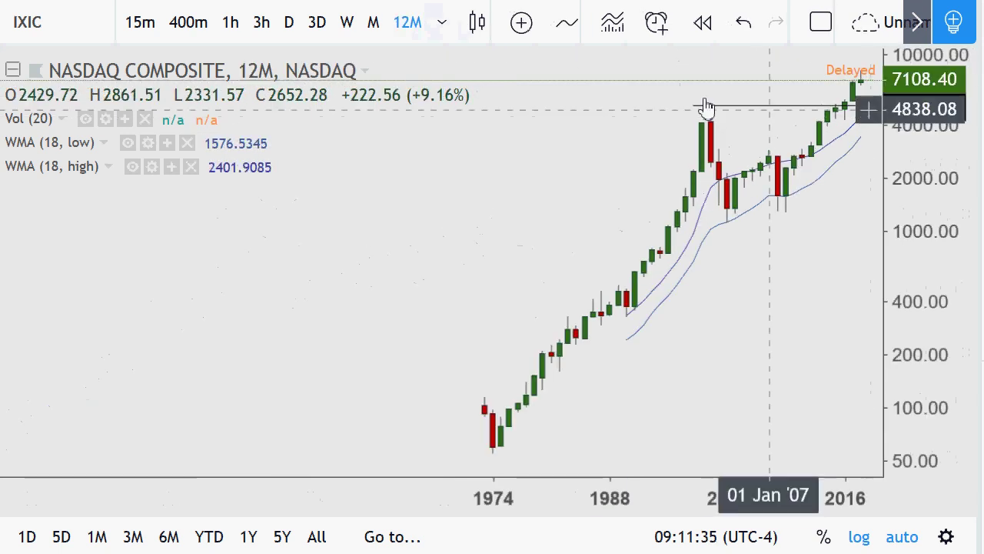
# - Change the chart interval from 12 months to 6 months and examine the long-term trend against the moving averages
pyautogui.click(440, 26)
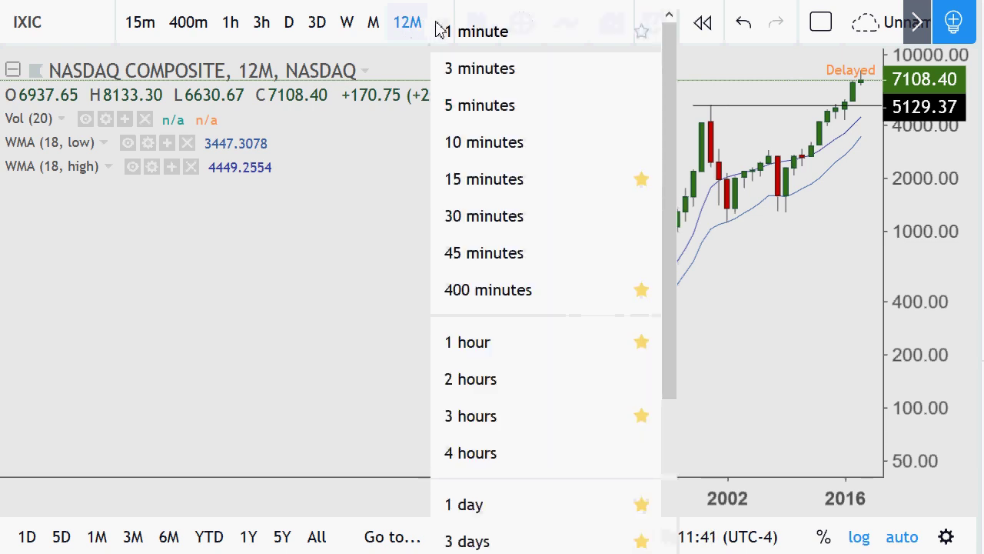
pyautogui.write('6M')
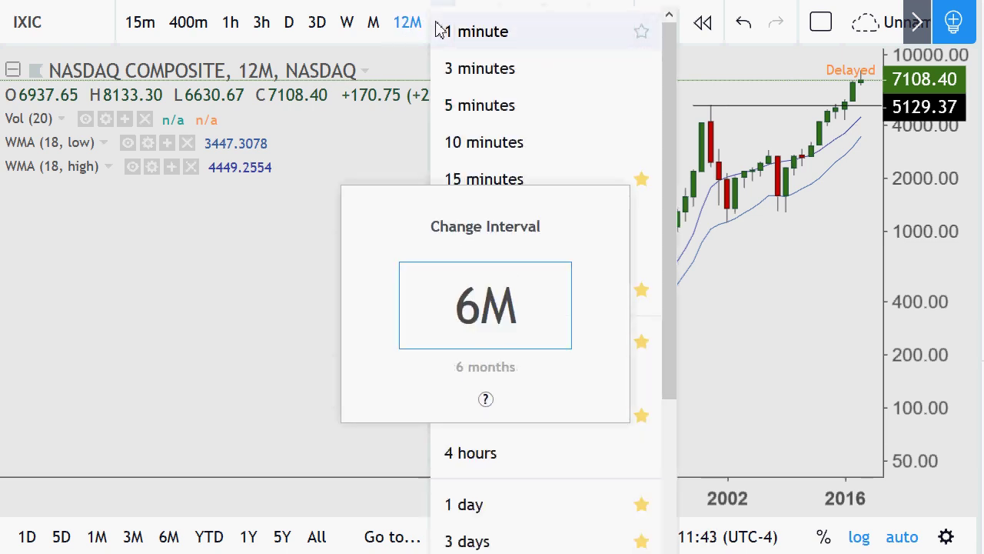
pyautogui.press('Return')
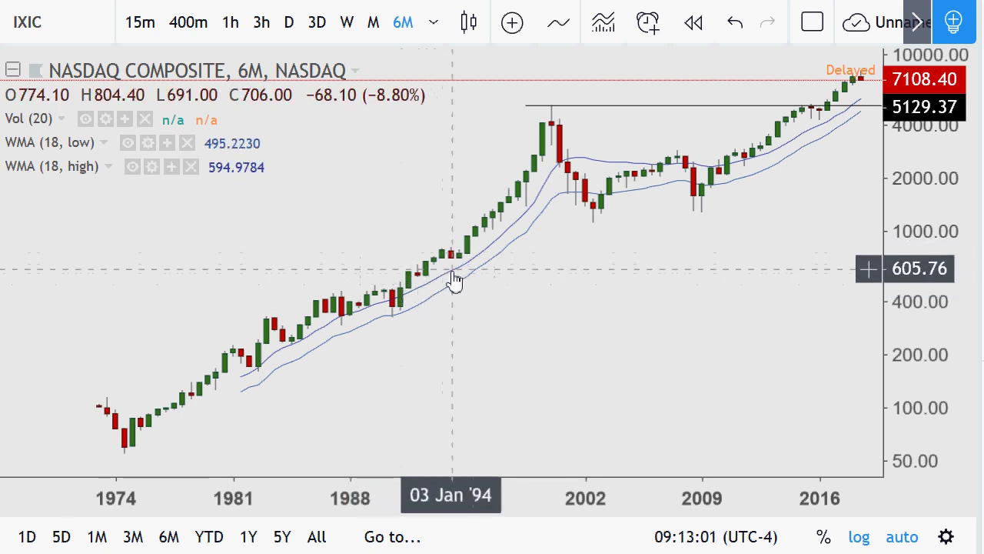
pyautogui.scroll(2, 455, 268)
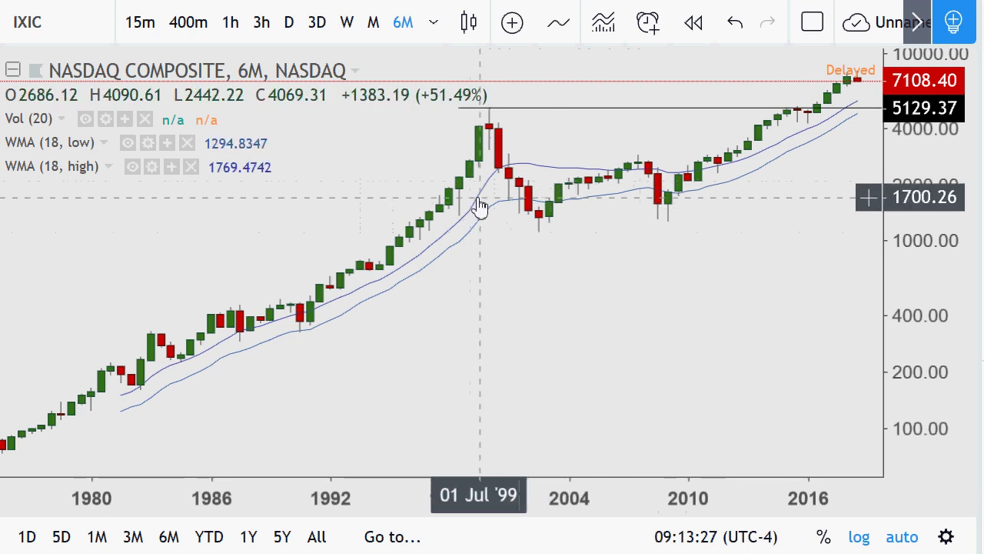
pyautogui.scroll(-3, 433, 213)
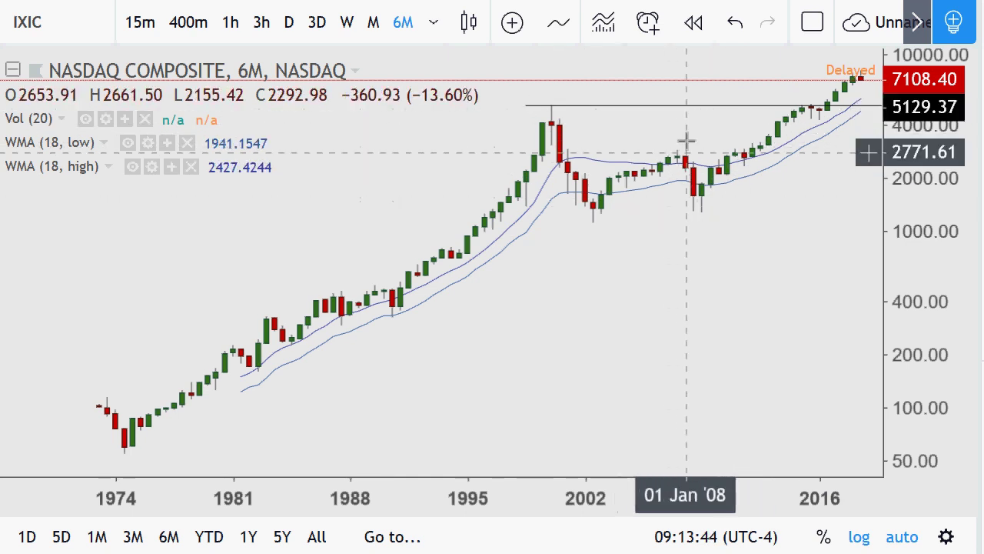
# - Try the horizontal ray at about 2500 along the 2000s highs, and near the 1974 low
pyautogui.moveTo(677, 112); pyautogui.dragTo(663, 165)
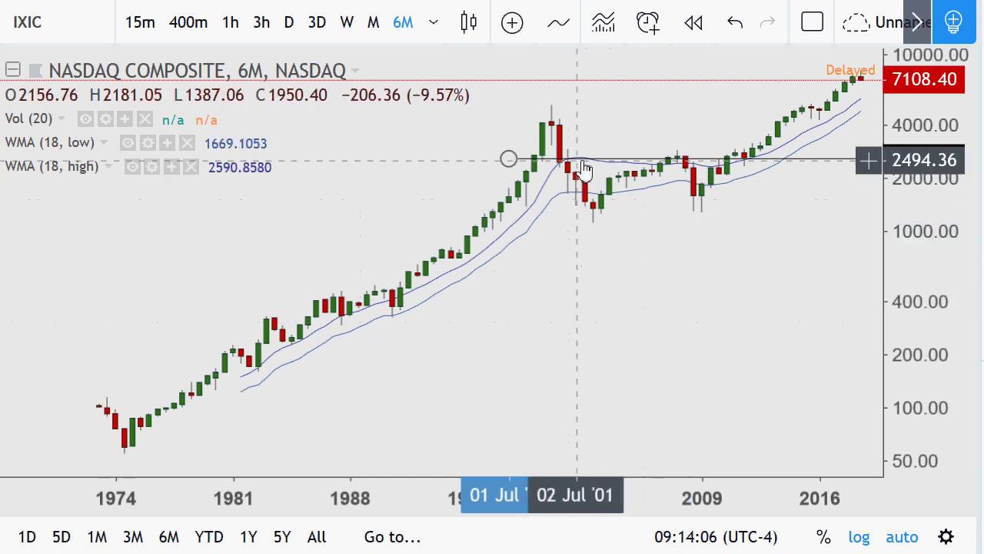
pyautogui.moveTo(583, 169); pyautogui.dragTo(219, 463)
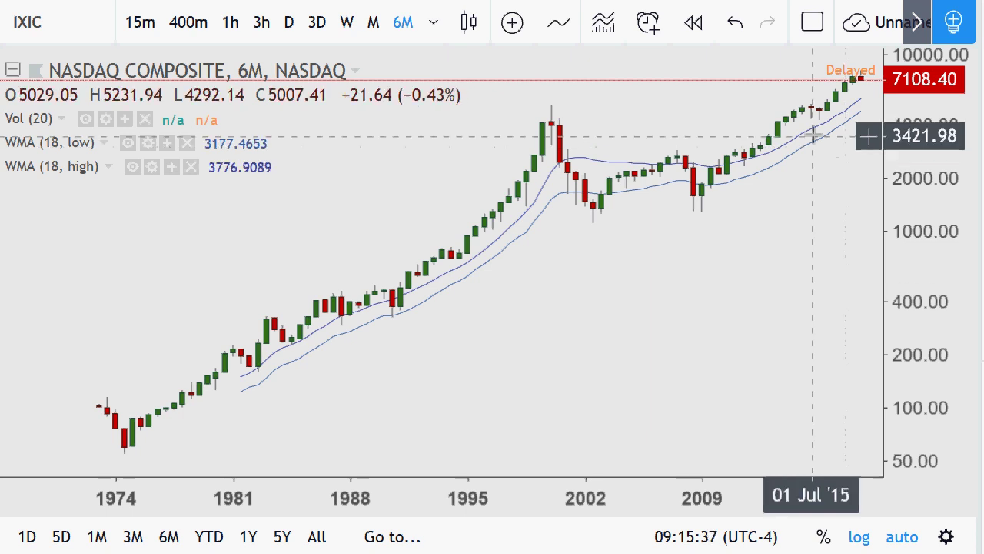
# - Examine the 6-month price history from 1974 to 2018 relative to the two weighted moving averages
pyautogui.scroll(2, 746, 172)
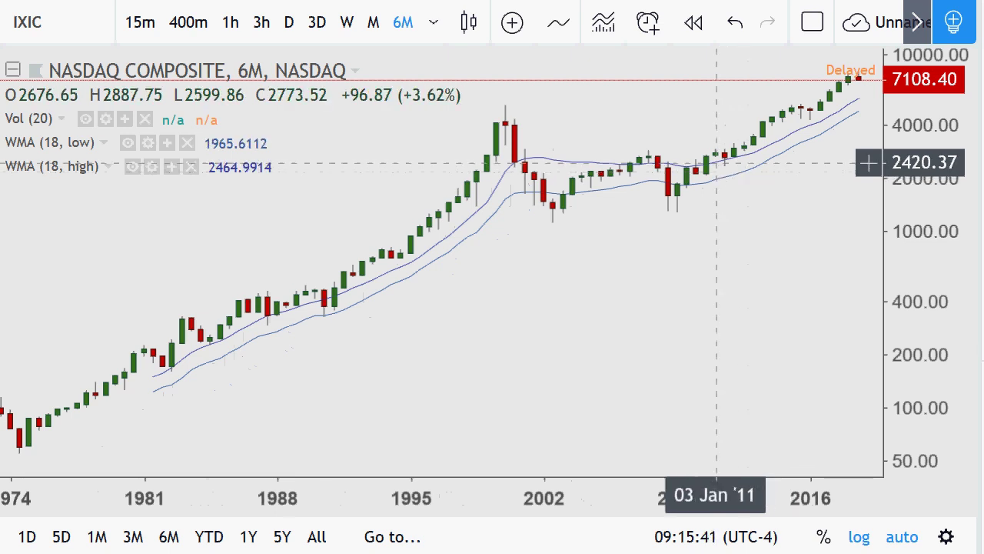
pyautogui.scroll(1, 721, 170)
pyautogui.scroll(1, 721, 171)
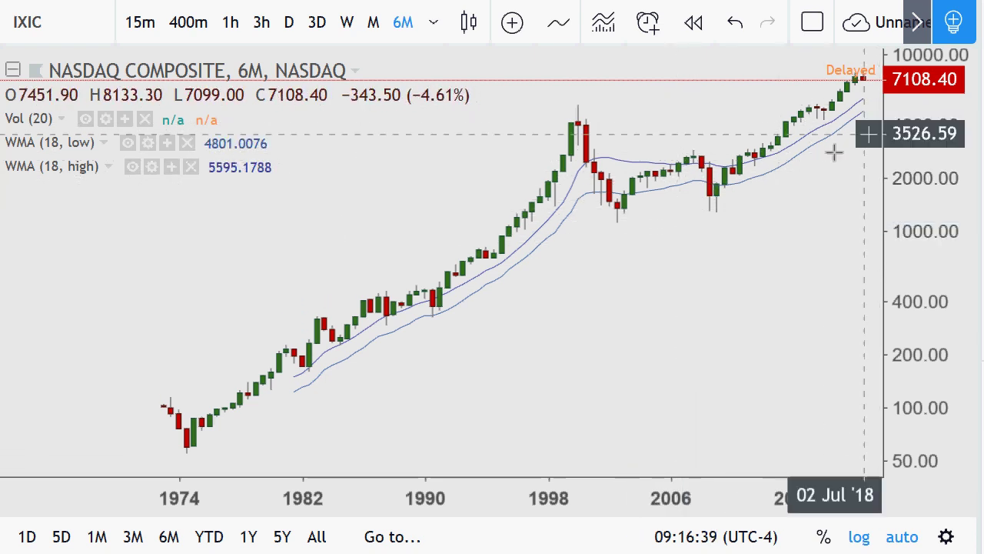
pyautogui.scroll(1, 824, 159)
pyautogui.scroll(1, 823, 159)
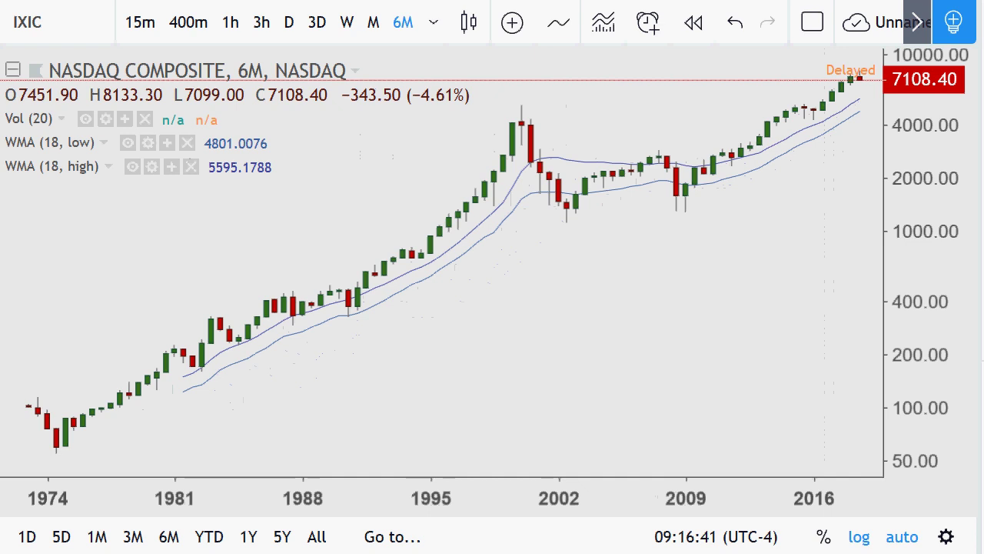